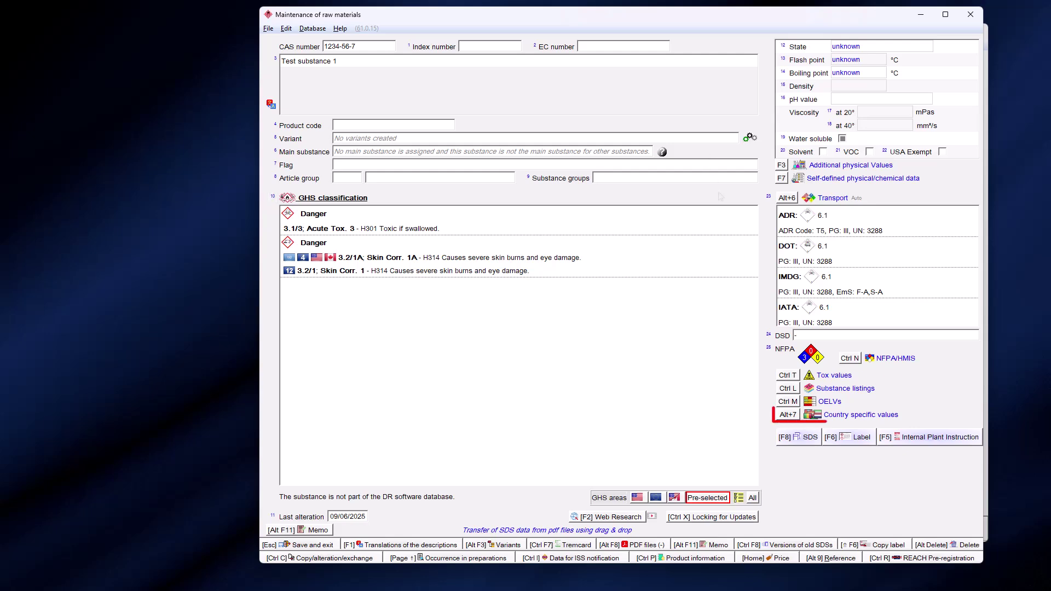
In Test substance 1's country-specific information, mark the substance as nanoform and microplastics with polymer type "Copolymer based on acrylate"
click(789, 415)
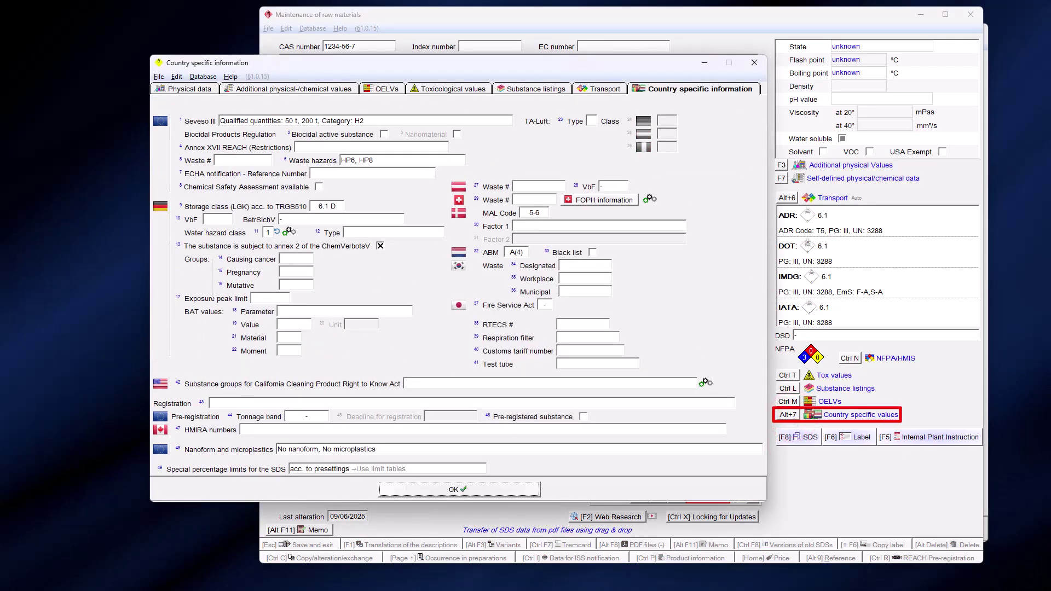
click(680, 449)
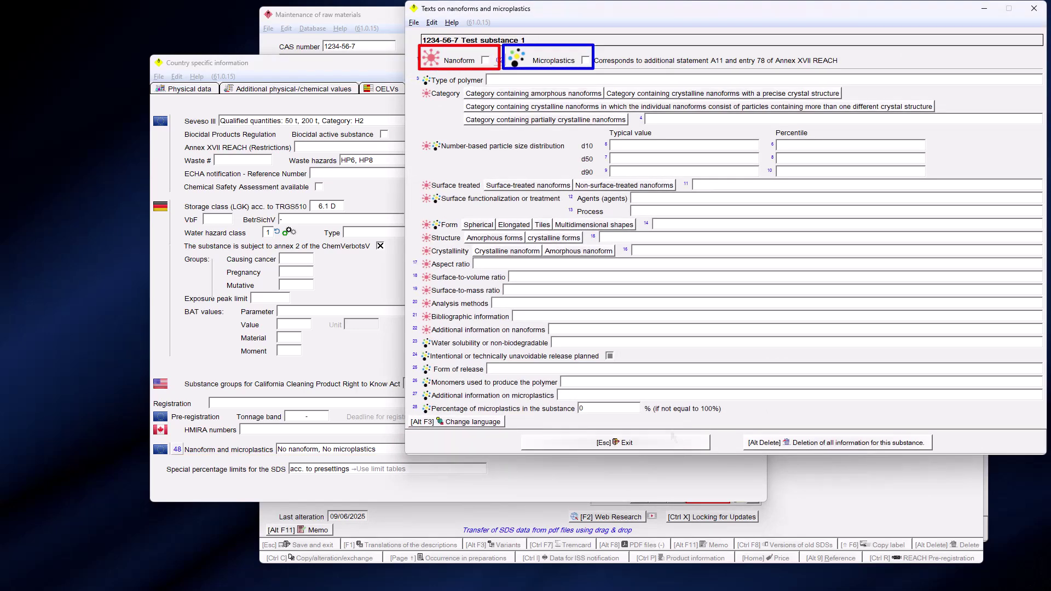
click(484, 60)
click(550, 61)
text(Copolymer based on acrylate)
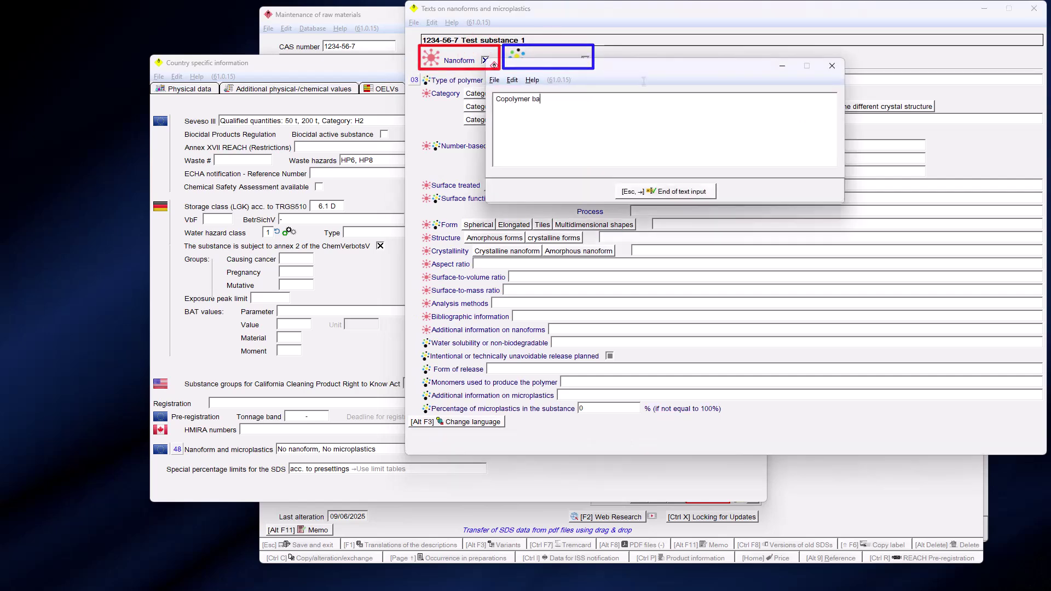
key(Escape)
Choose the category containing amorphous nanoforms and enter typical particle sizes d10 6 - 61 nm, d50 10 - 110 nm and d90 15 - 170 nm
text(056 - 61 nm)
key(Escape)
text(10 - )
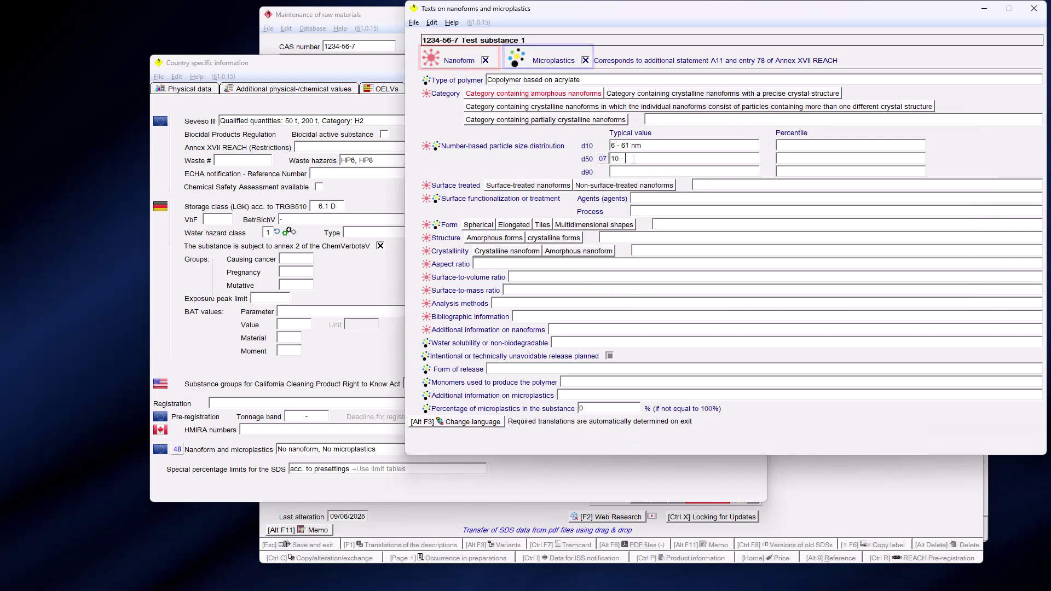
text(110 nm15 - 170 nm)
key(Tab)
Mark the nanoforms as surface-treated, with "Methysilane" as the agent and "Dip coating" as the process
text(Methysilane)
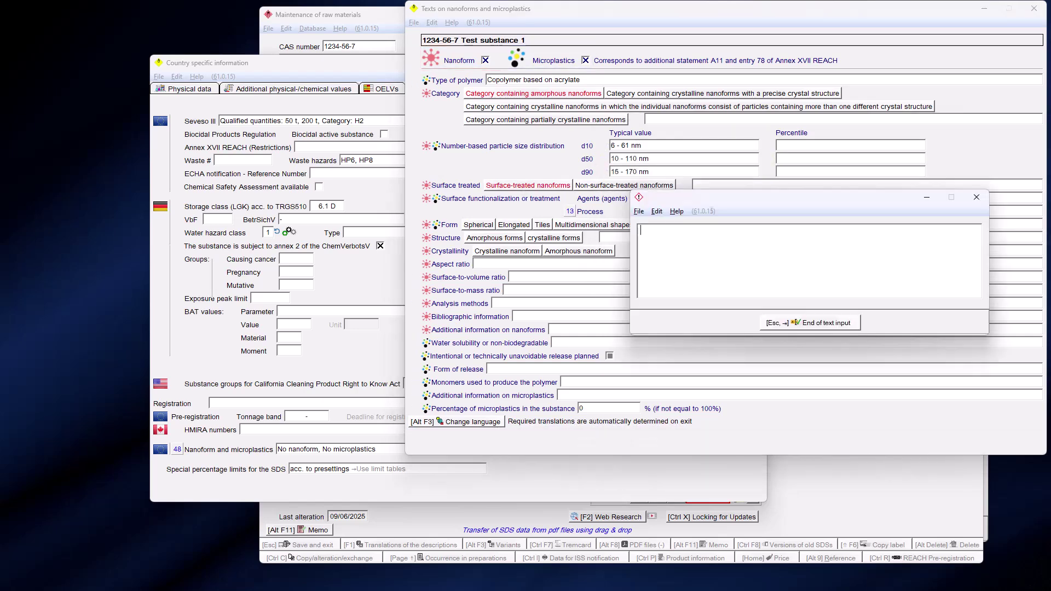
key(Escape)
text(Dip coating)
key(Escape)
Define the nanoform as spherical with crystalline structure and crystalline nanoform crystallinity, and set the aspect ratio to 1,2
key(space)
key(space)
key(Tab)
text(1,2)
key(Tab)
key(Tab)
key(Tab)
key(Tab)
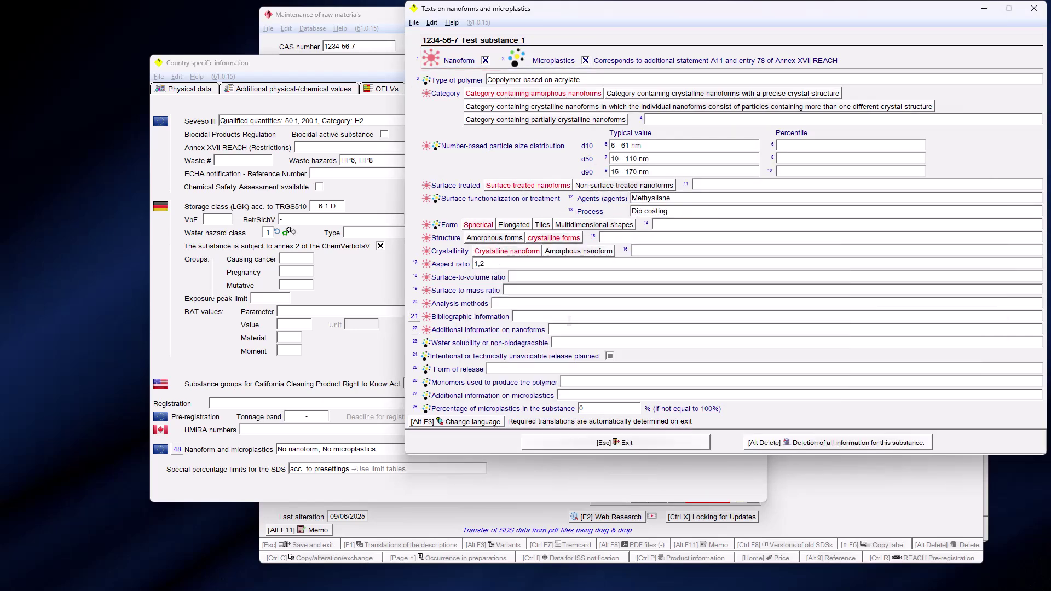
Enter "Internal lab study 2024" as bibliographic information and "High thermal stability" as additional information on nanoforms
text(Internal lab study 2024)
key(Tab)
text(High thermal stability)
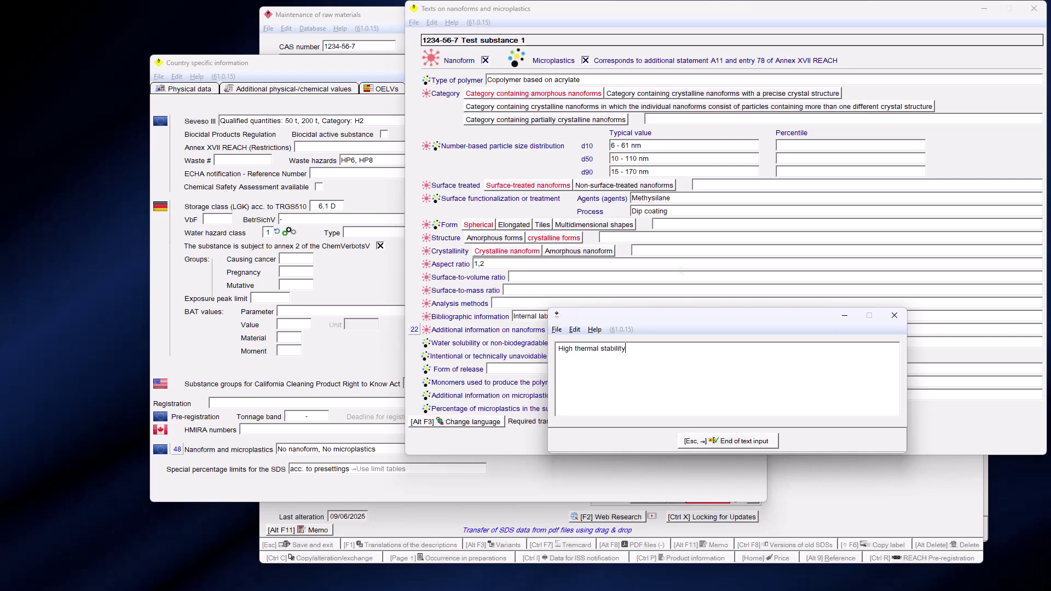
key(Escape)
Mark the release as planned with "Powder" as form of release, and enter "Butyl acrylate" as the polymer's monomer
key(Tab)
key(Tab)
key(Tab)
text(Powder)
key(Escape)
key(Tab)
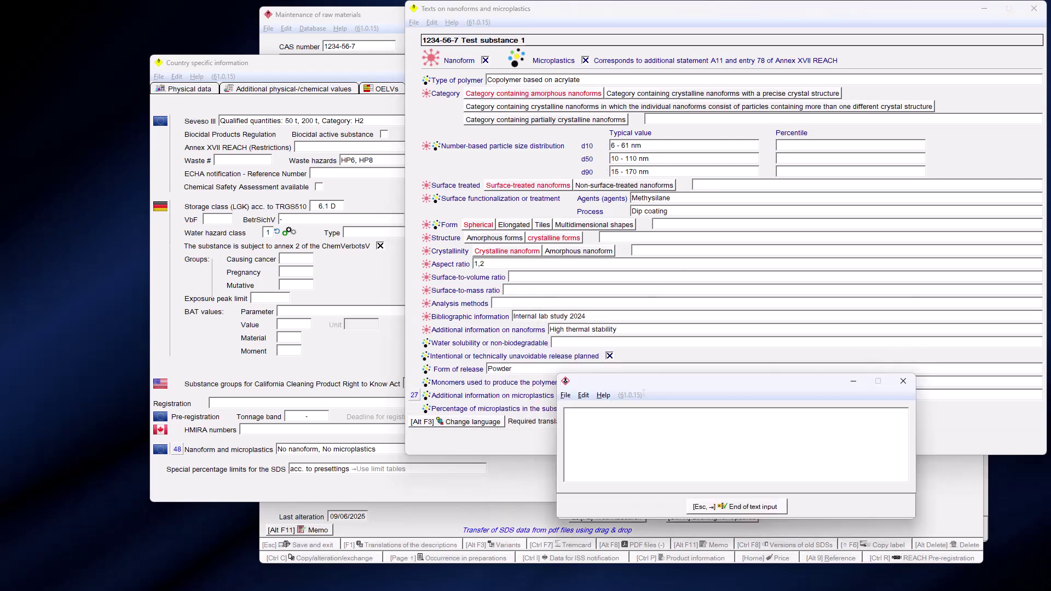
Enter "Use in coatings with long-term stability" as additional microplastics information, set the percentage to 35 %, and accept automatic translation of missing texts
text(Use in coatings with long-term stability)
key(Escape)
key(Tab)
text(35)
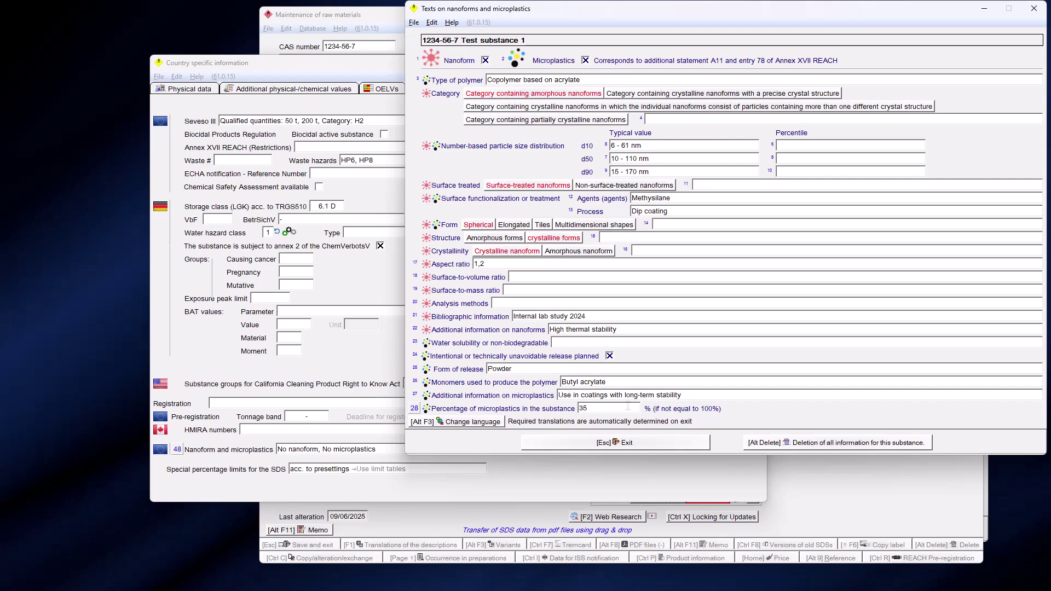
key(Escape)
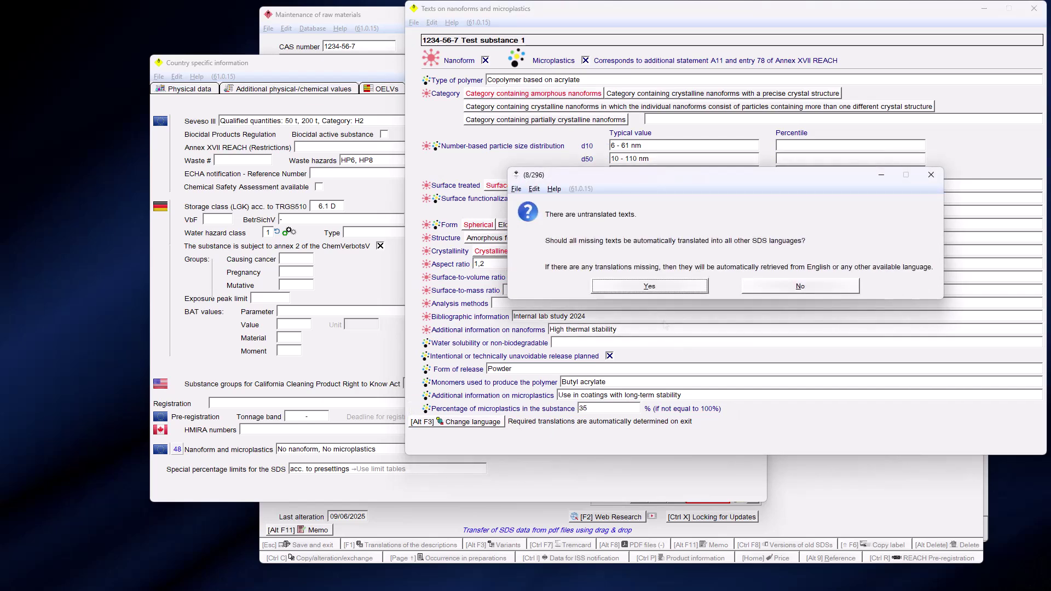
click(640, 290)
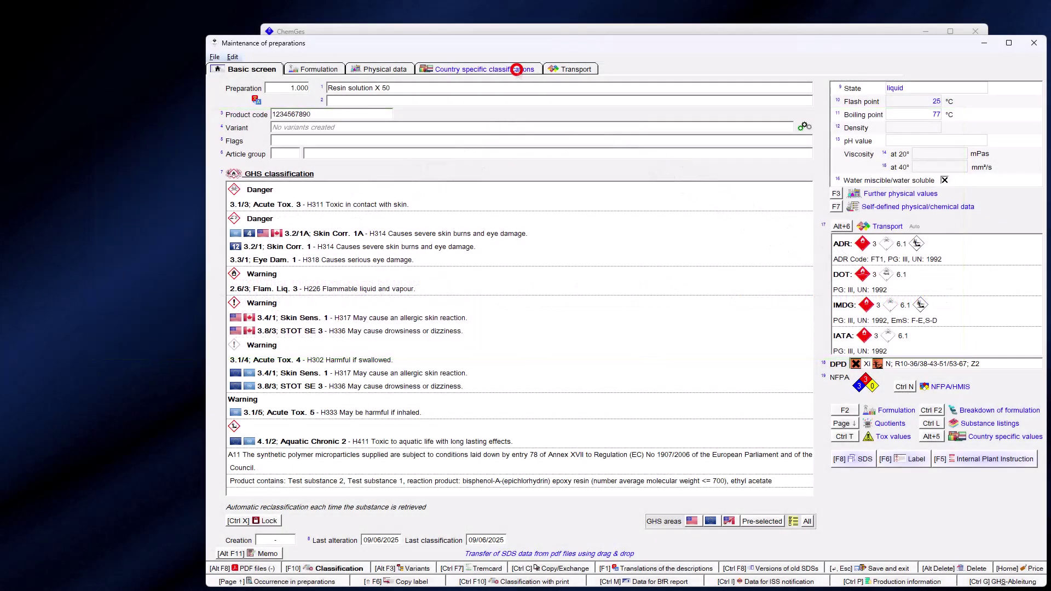
Open the country-specific classifications of the preparation Resin solution X 50
click(516, 69)
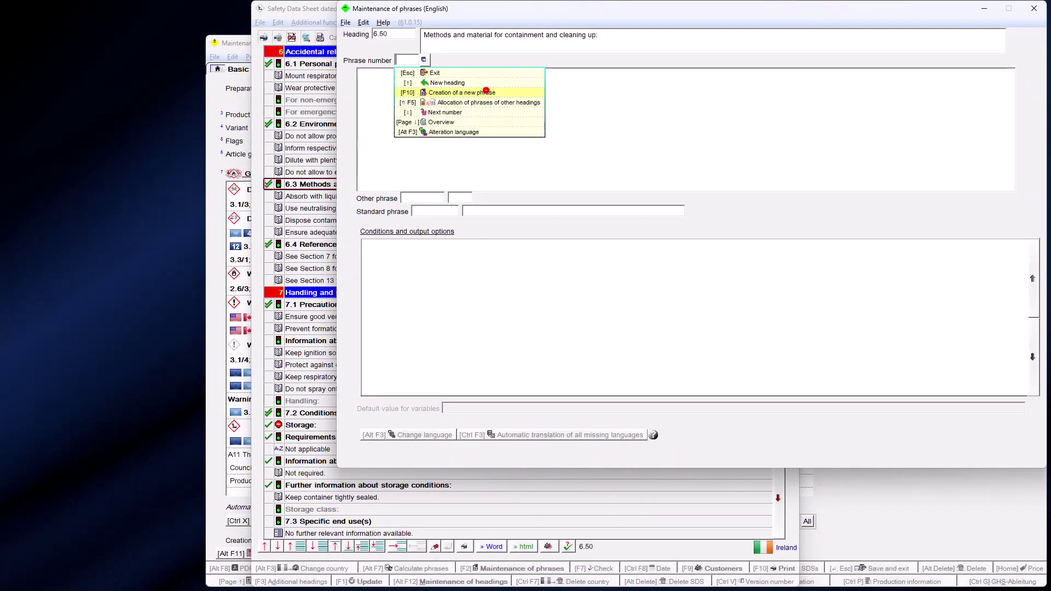
Create the phrase "New phrase for microplastics" under heading 6.50, Methods and material for containment and cleaning up
click(486, 92)
text(New phrase for microplastics)
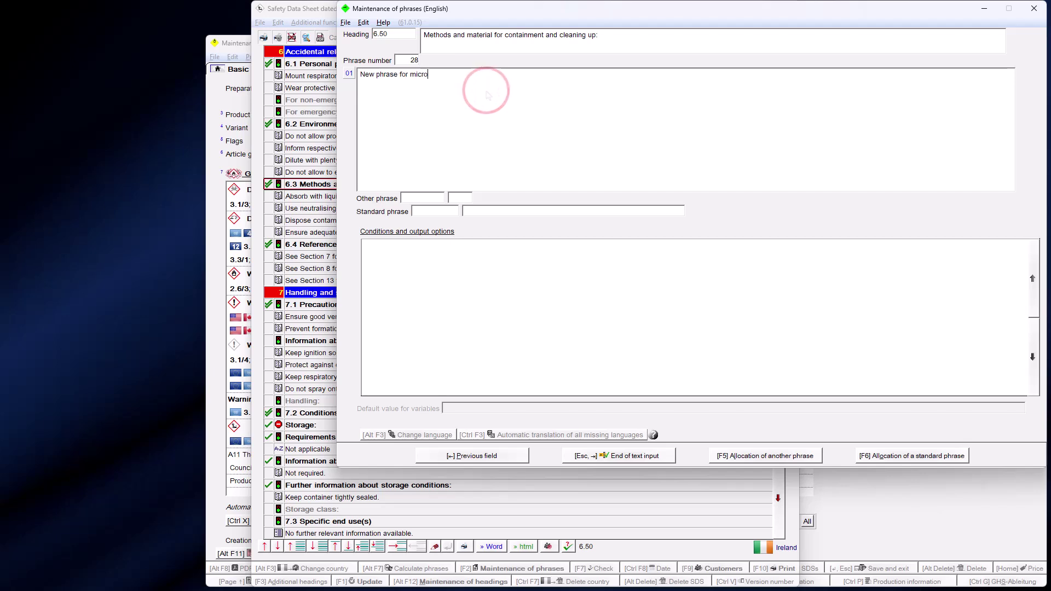
key(Escape)
Set the new phrase's output conditions to microplastics present and limit the permitted countries to the European Union
click(558, 298)
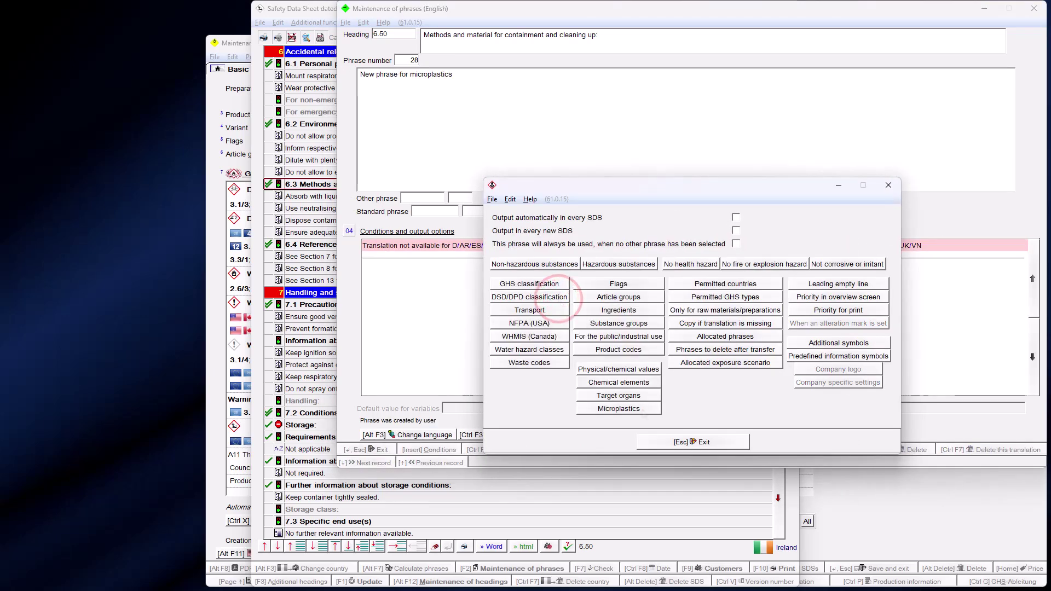
click(643, 409)
click(731, 369)
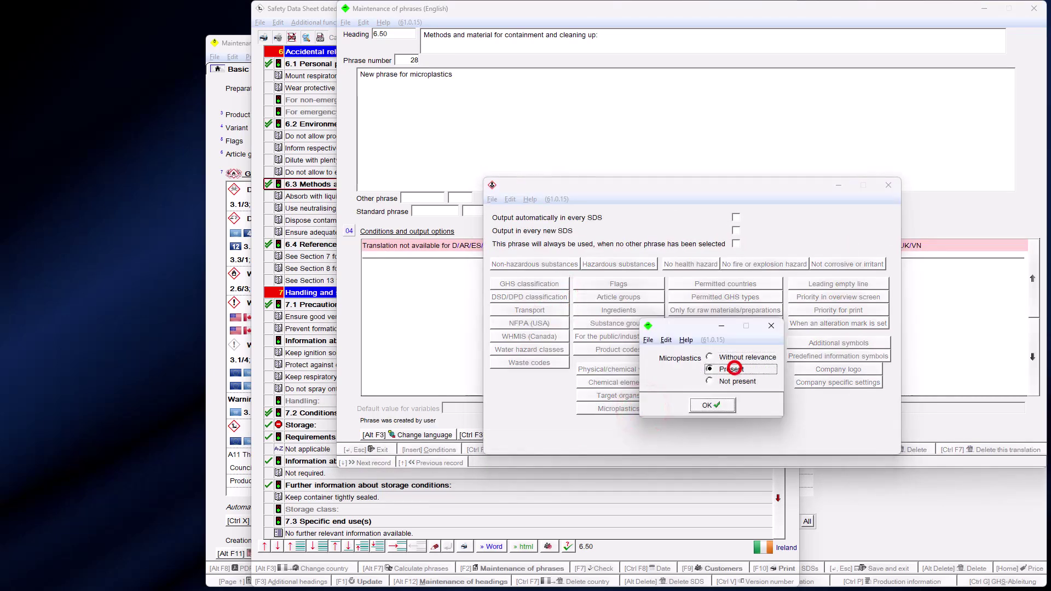
click(730, 282)
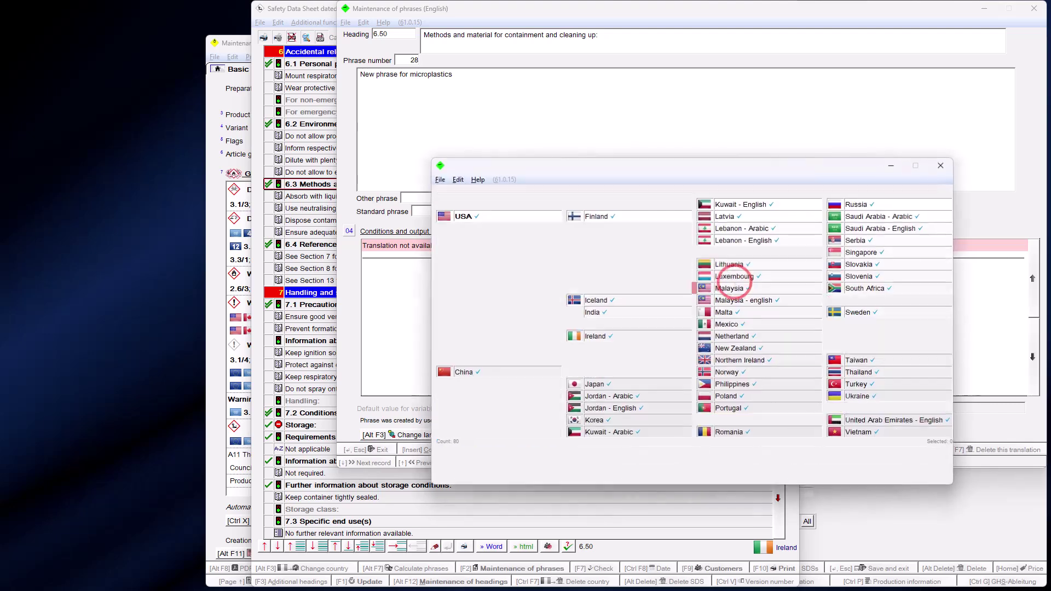
click(476, 252)
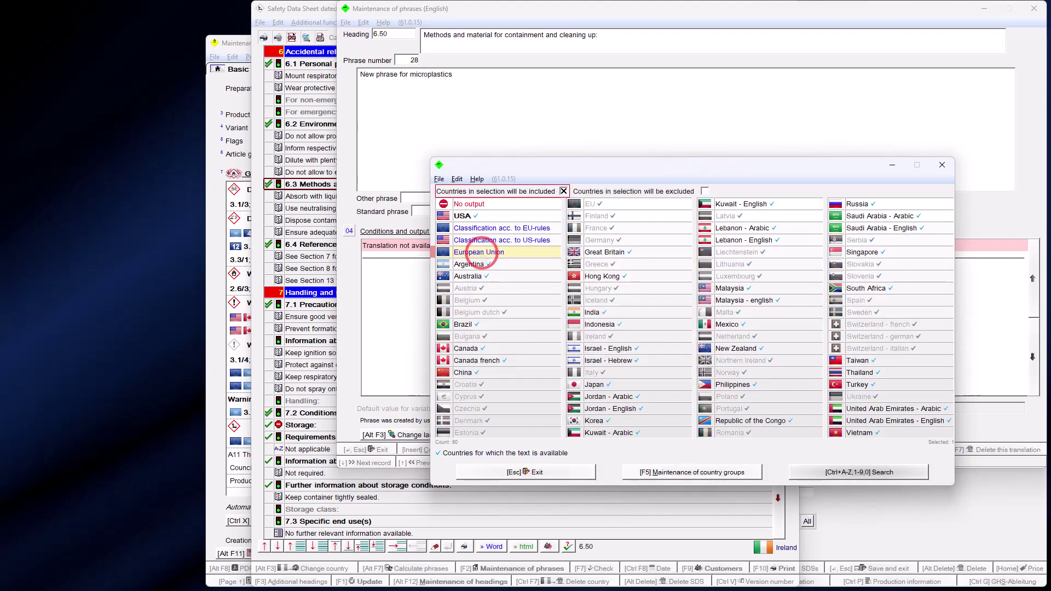
key(Escape)
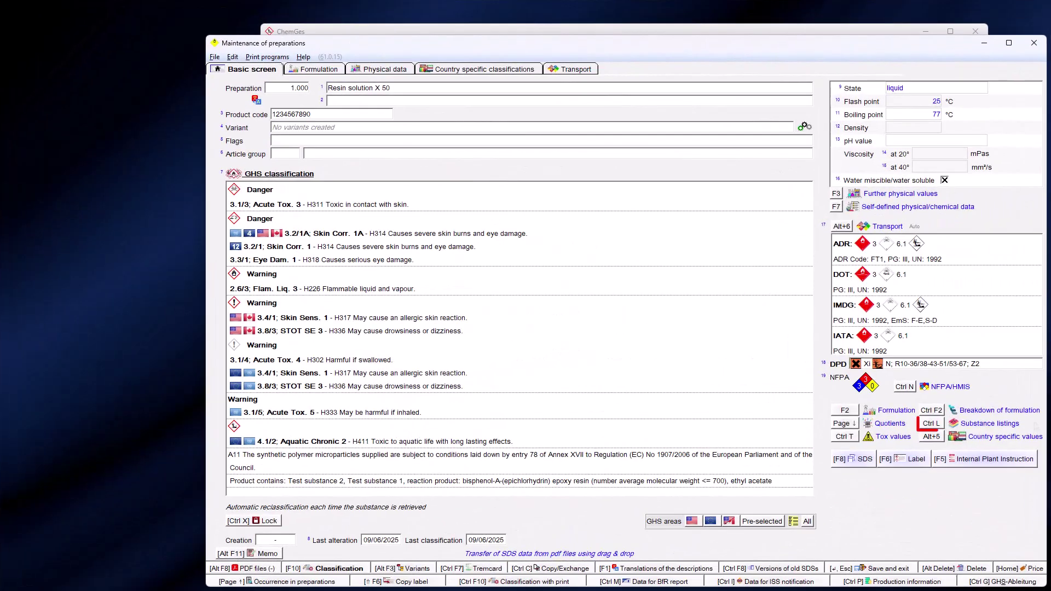
Open the substance listings of the preparation Resin solution X 50
click(1001, 424)
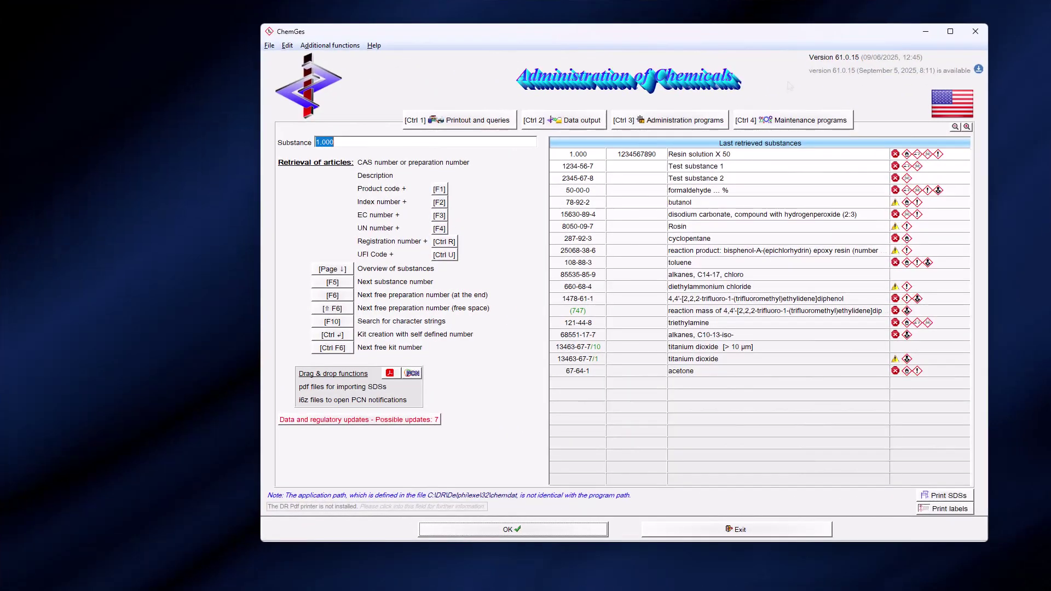
In the safety data sheet maintenance programs, view the nanoform and microplastics headings and open the translations for shape, crystallinity, category, structure and surface treatment
click(797, 118)
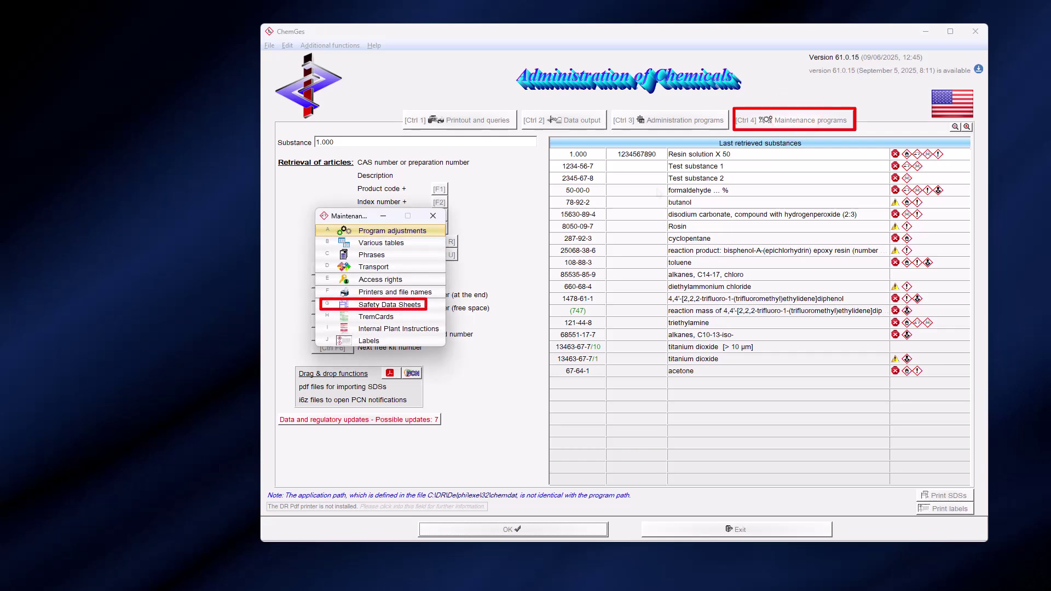
click(436, 306)
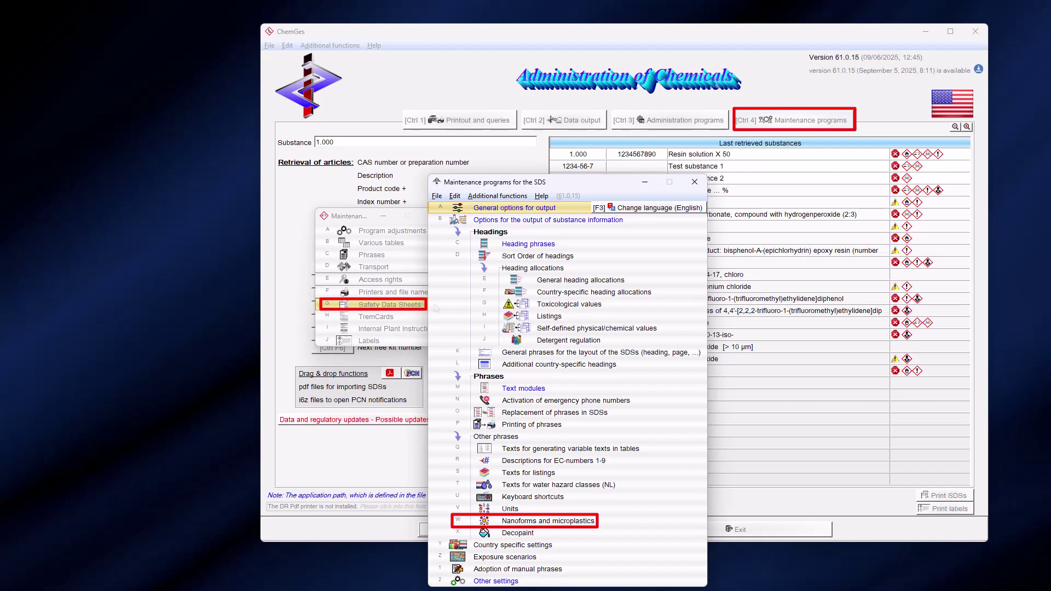
click(445, 521)
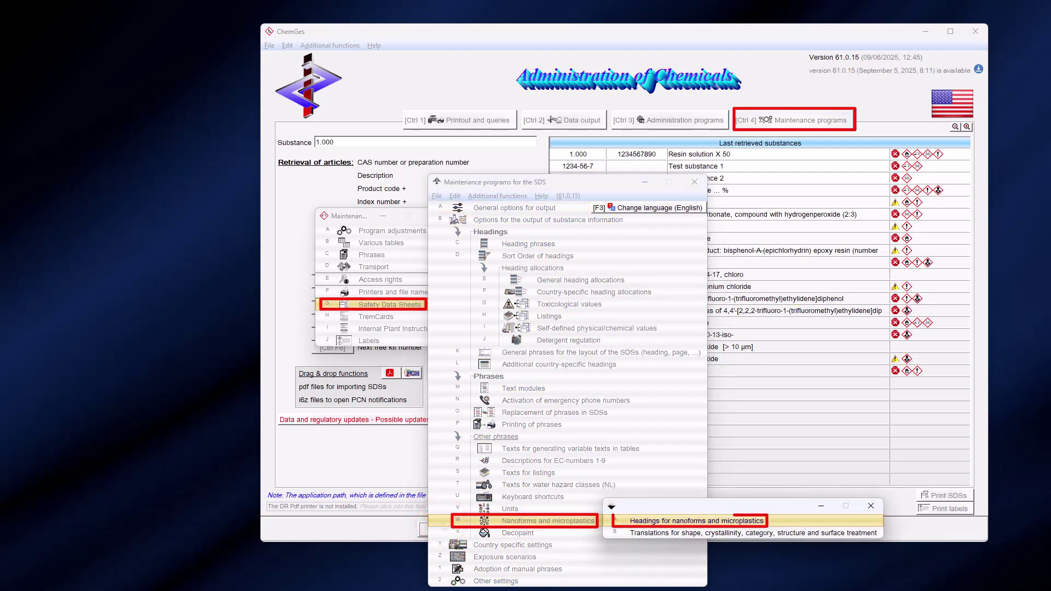
click(652, 519)
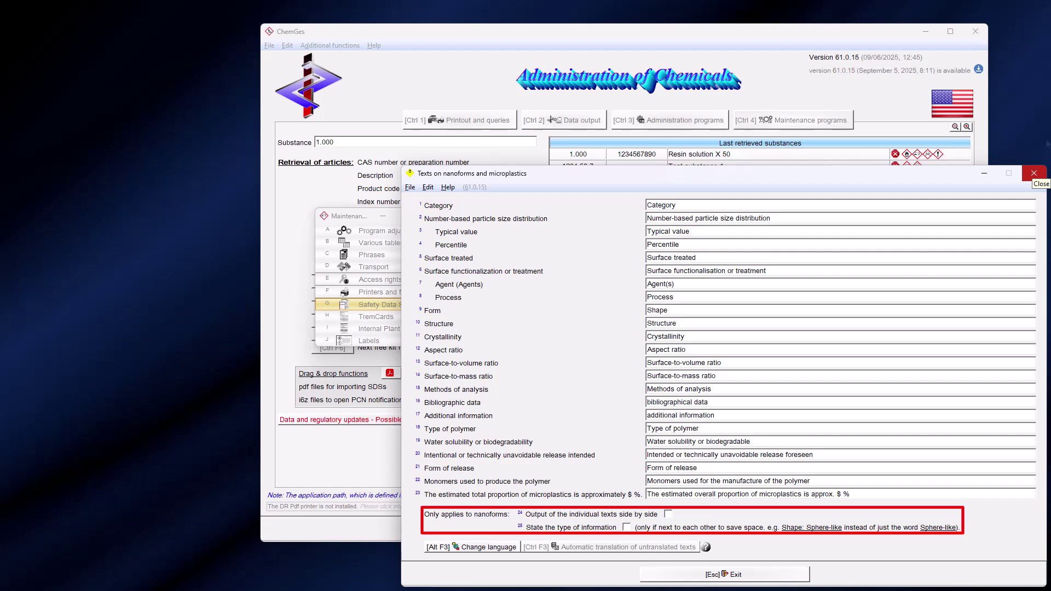
click(1034, 173)
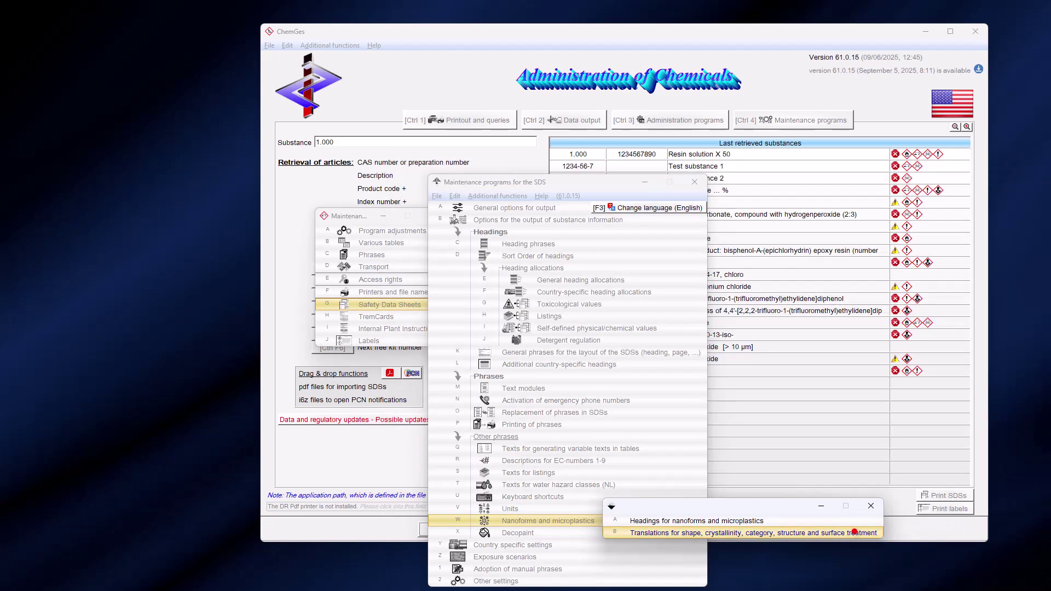
click(854, 532)
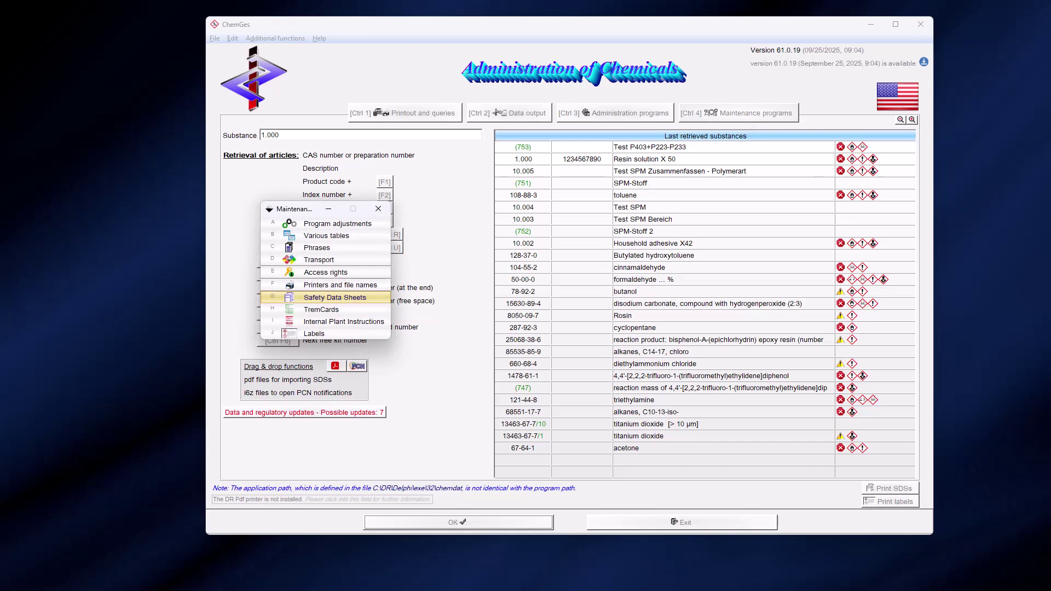
Open the options for substance information output, try "Limit table SPM" for microplastics, and return the setting to "Exact percentages"
key(Return)
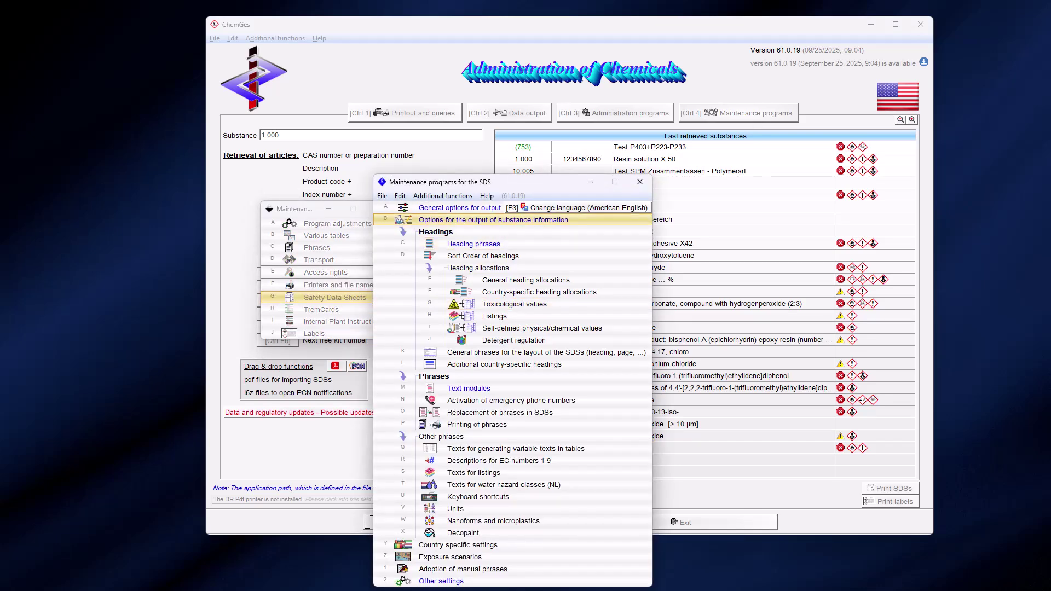
key(Return)
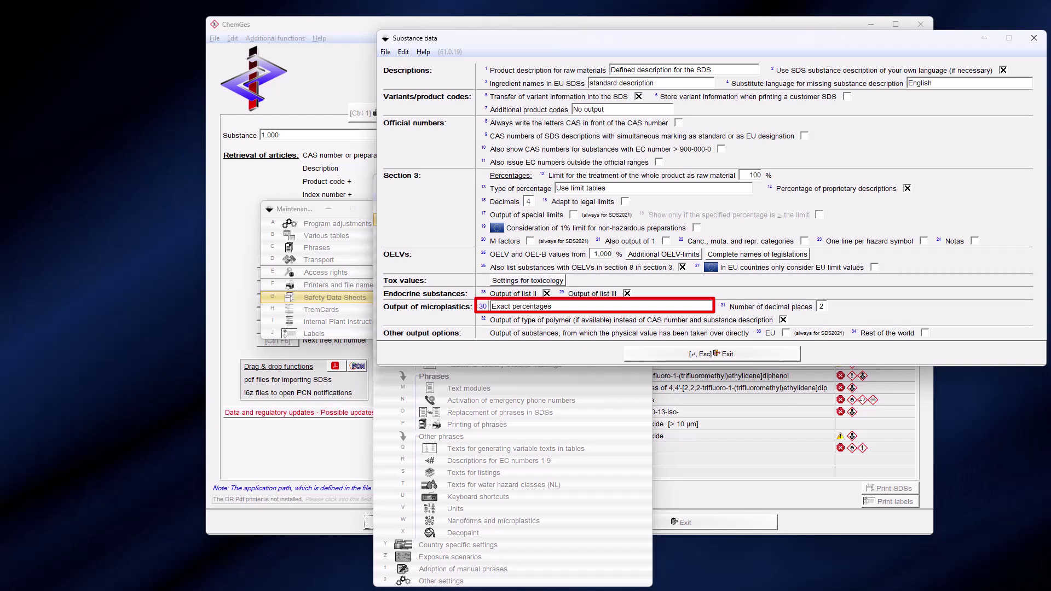
key(Down)
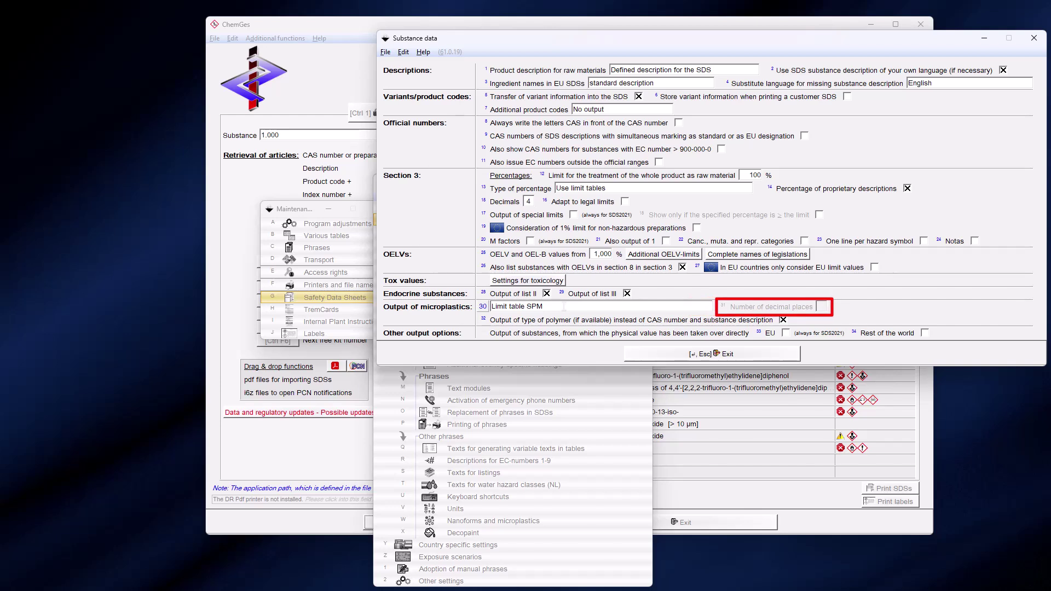
key(Up)
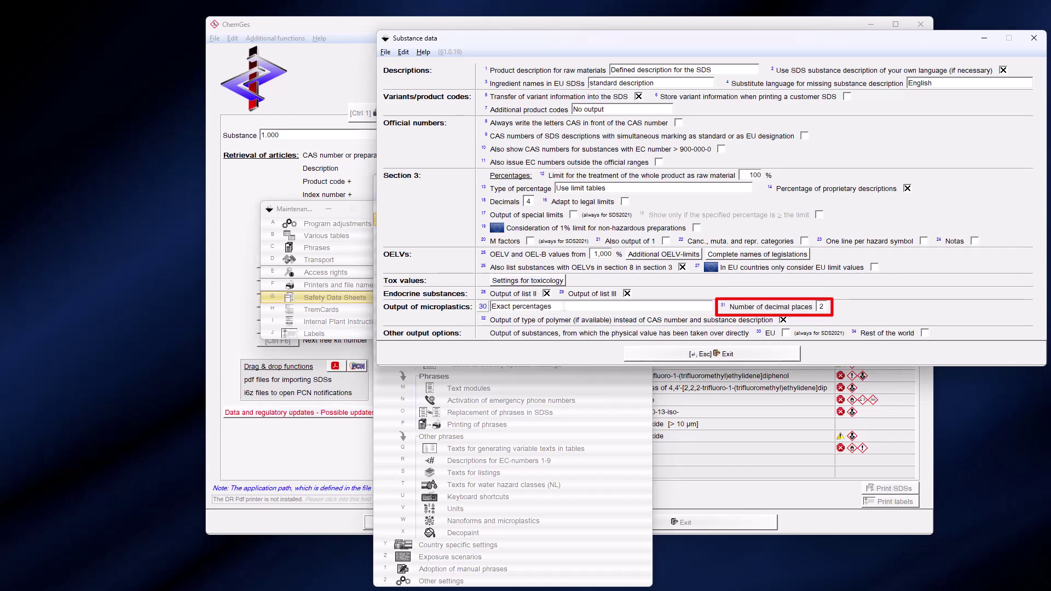